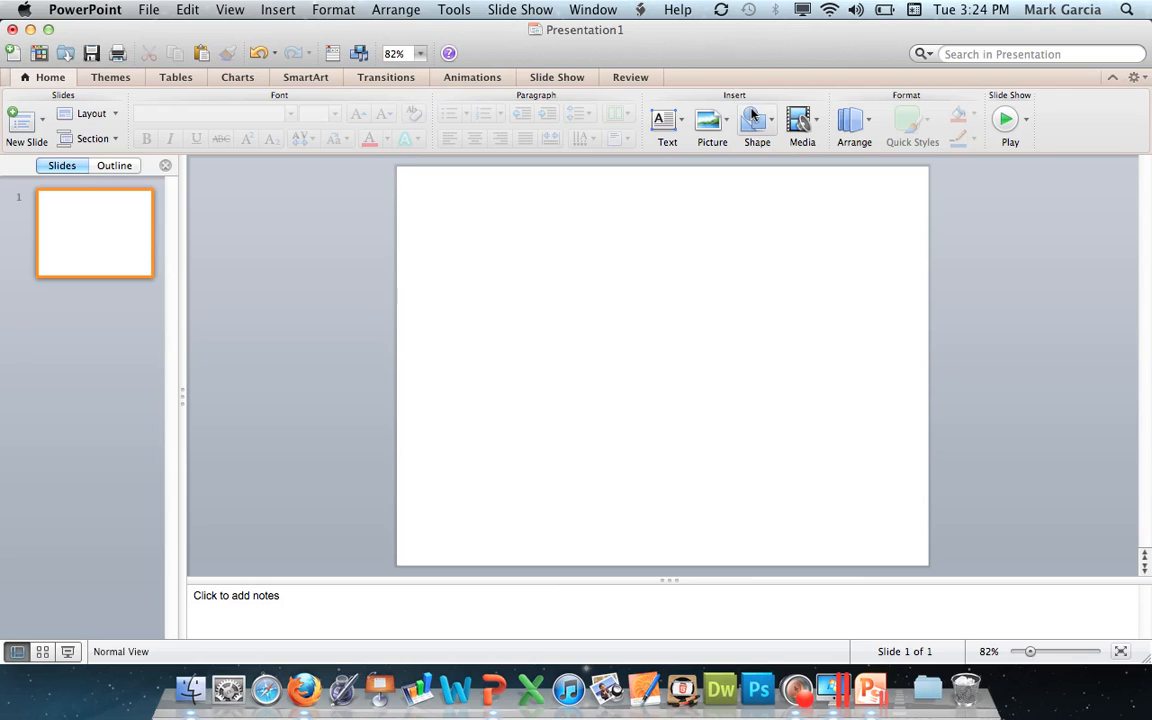
left_click(756, 124)
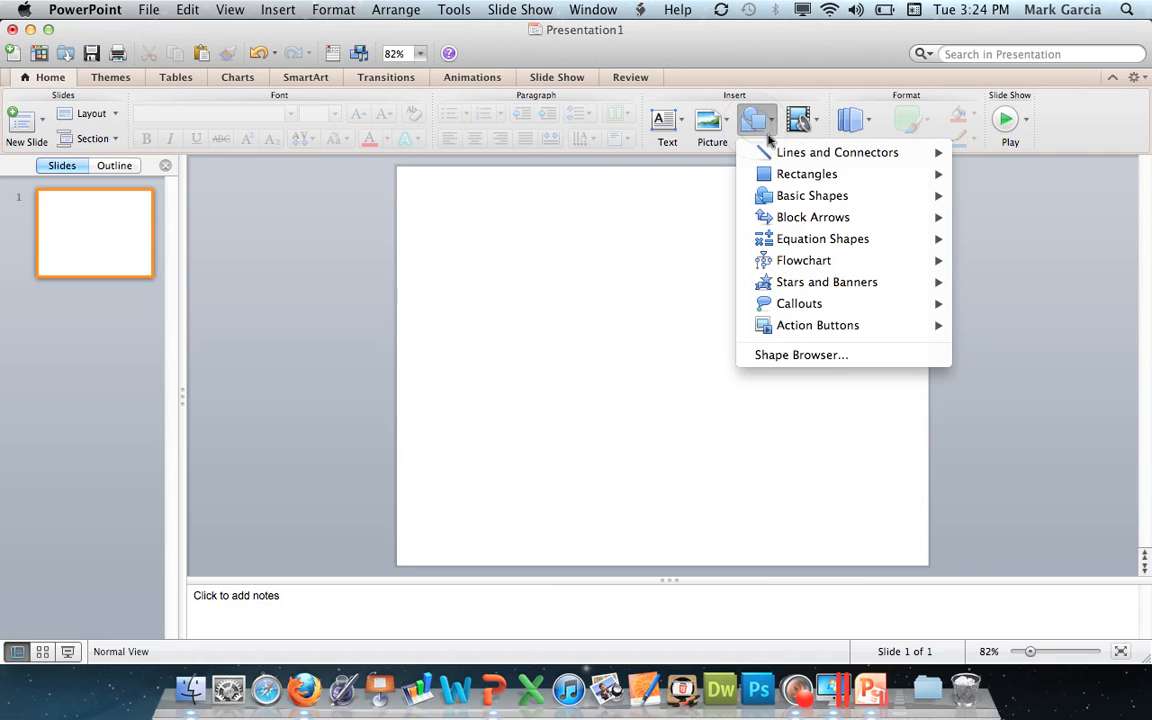
mouse_move(785, 155)
left_click(288, 8)
left_click(281, 10)
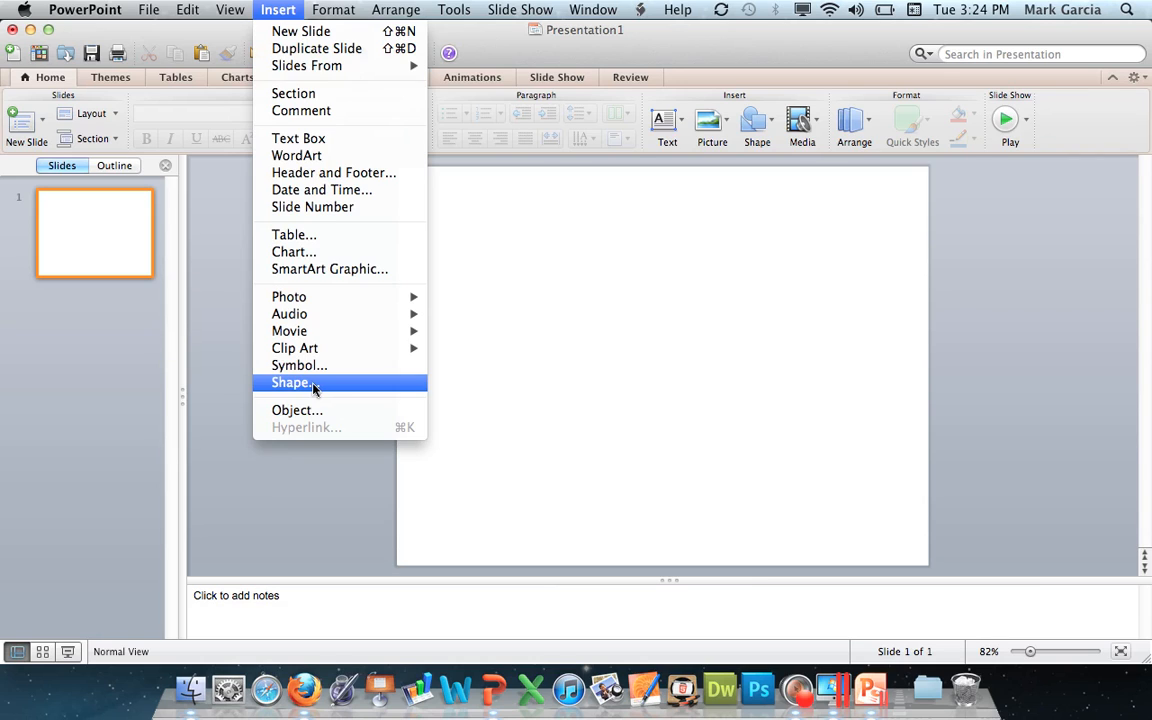
left_click(658, 345)
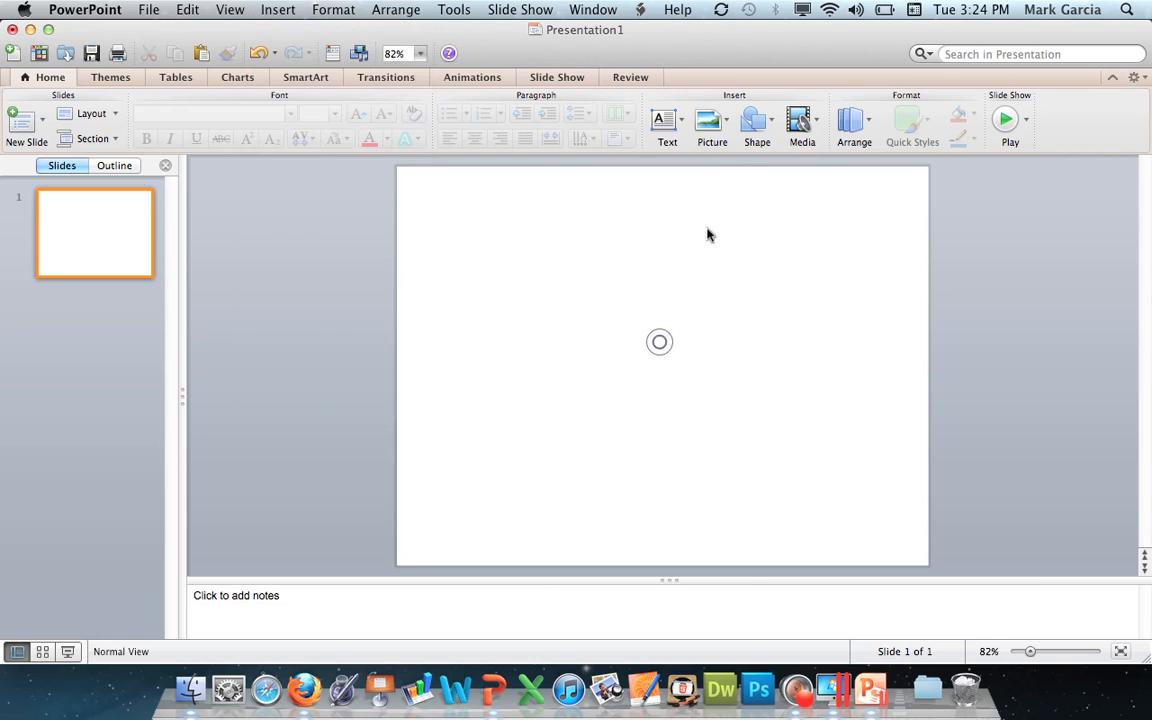
Draw a straight line across the slide and reposition its end so it becomes a short horizontal segment.
left_click(758, 124)
mouse_move(783, 158)
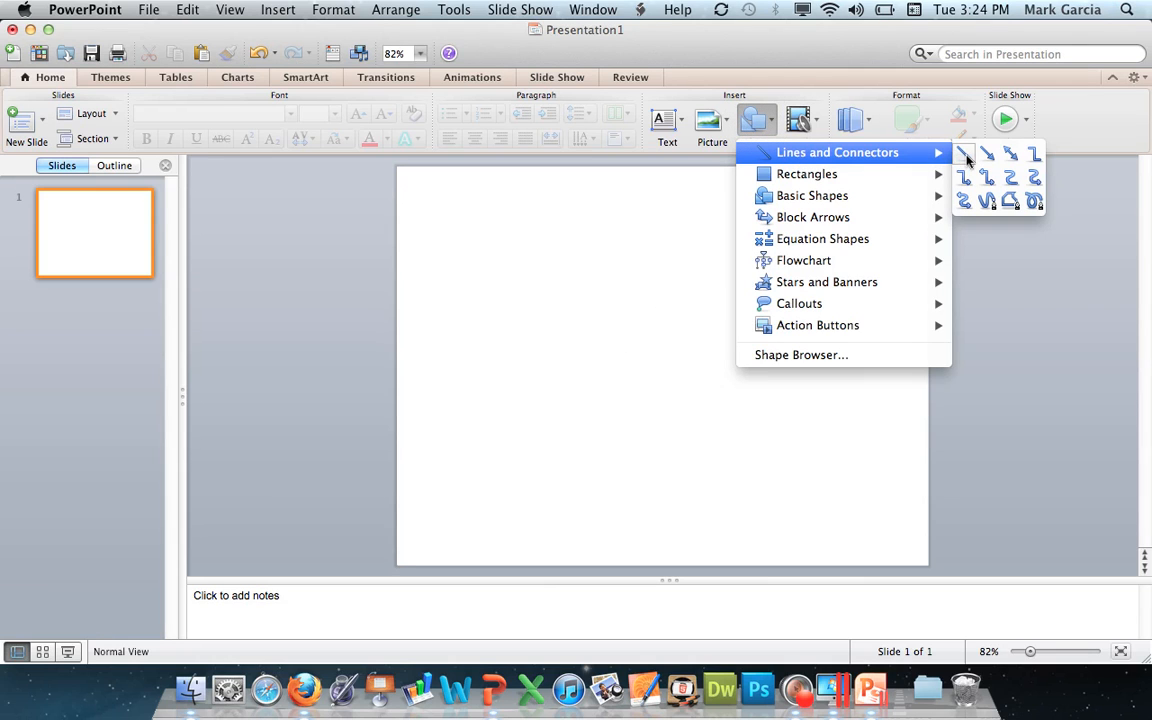
left_click(964, 155)
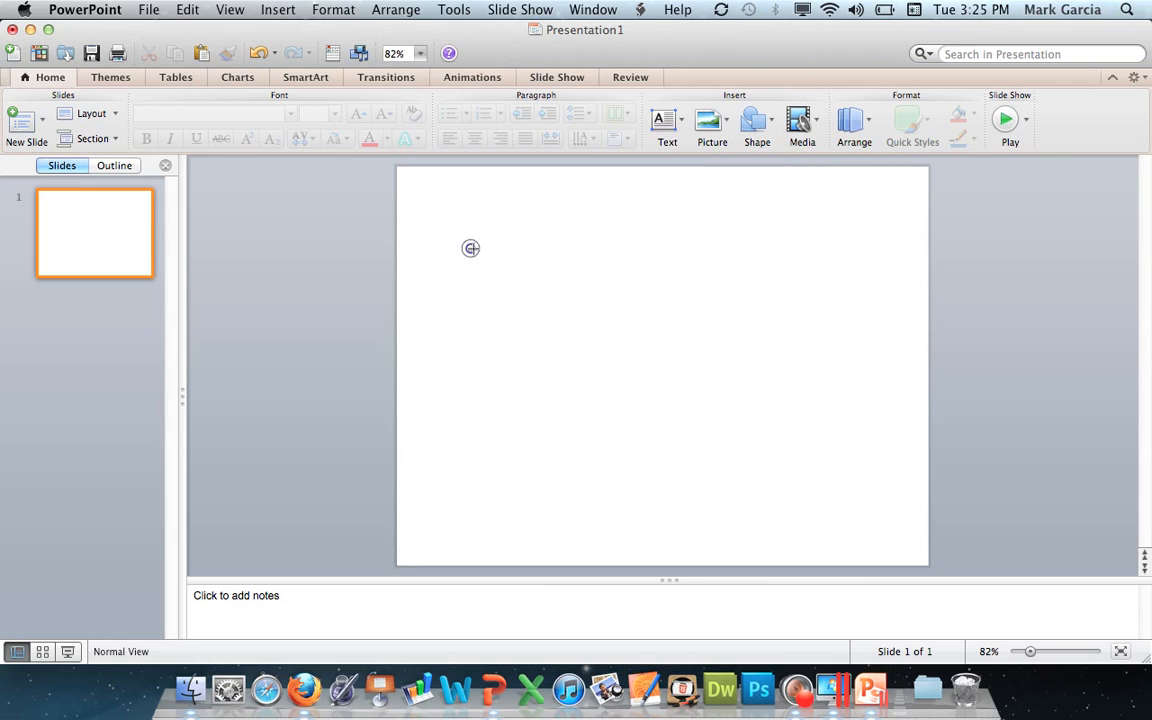
mouse_move(470, 248)
left_mouse_down()
mouse_move(756, 260)
mouse_move(758, 419)
mouse_move(761, 267)
mouse_move(732, 435)
mouse_move(805, 404)
mouse_move(820, 267)
mouse_move(820, 422)
mouse_move(829, 251)
mouse_move(787, 416)
left_mouse_up()
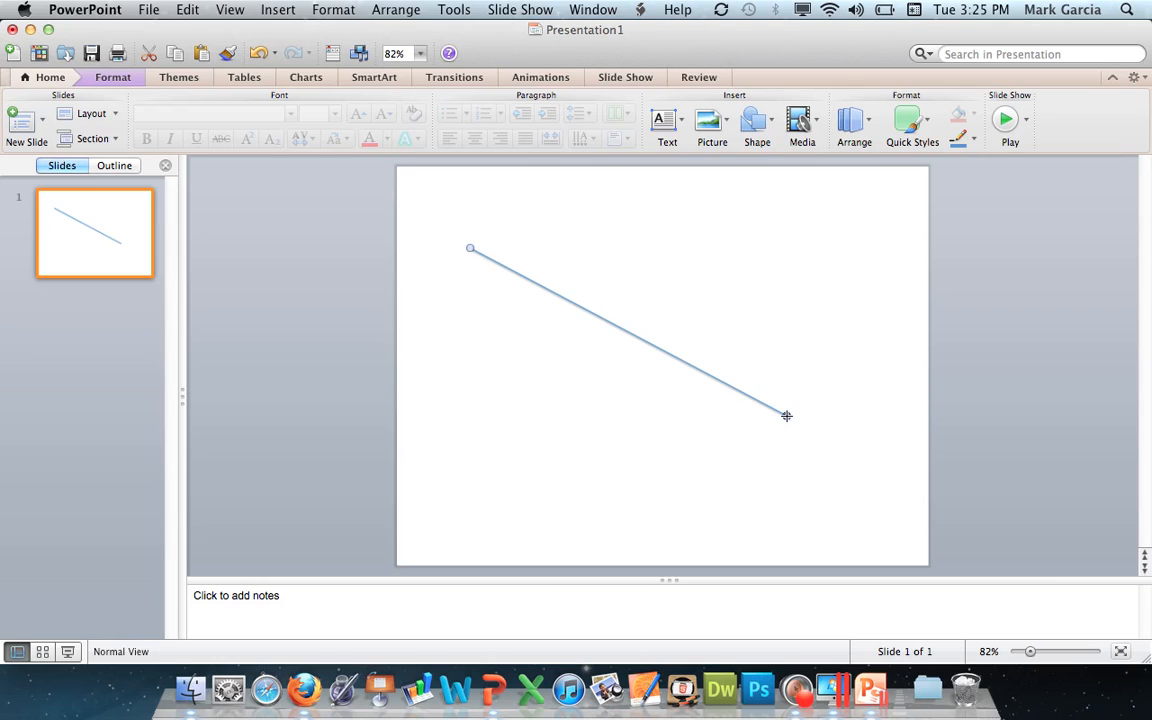
left_click_drag(787, 416, 803, 249)
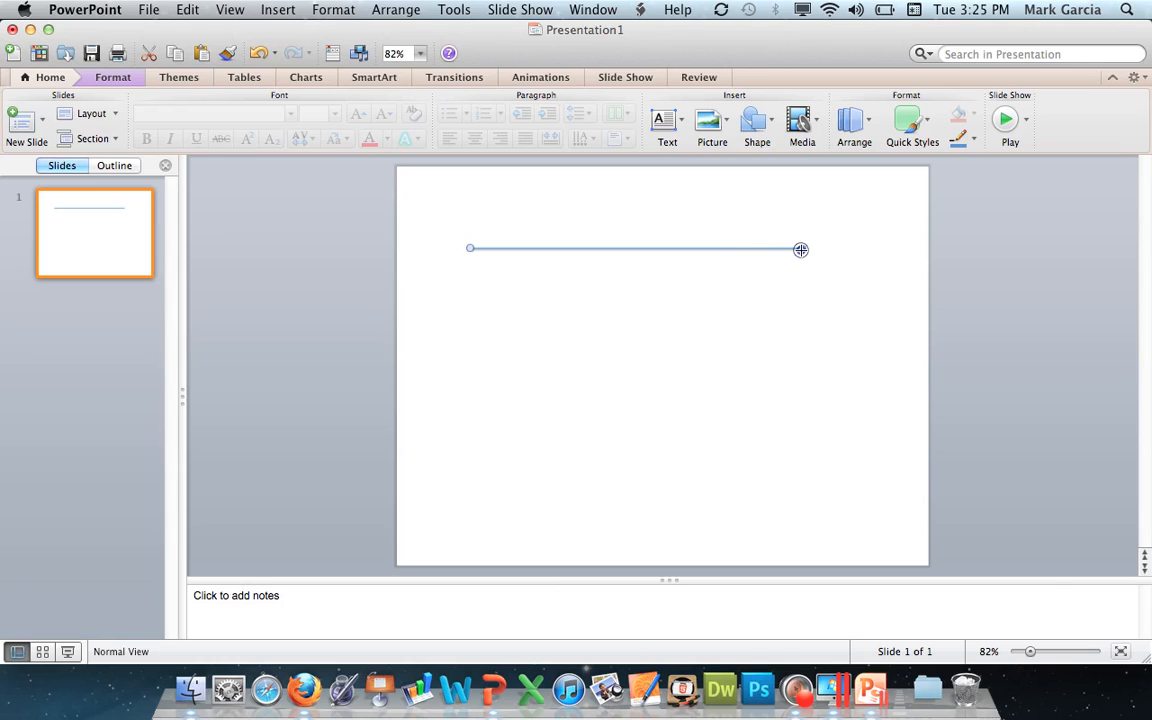
left_click_drag(801, 249, 495, 248)
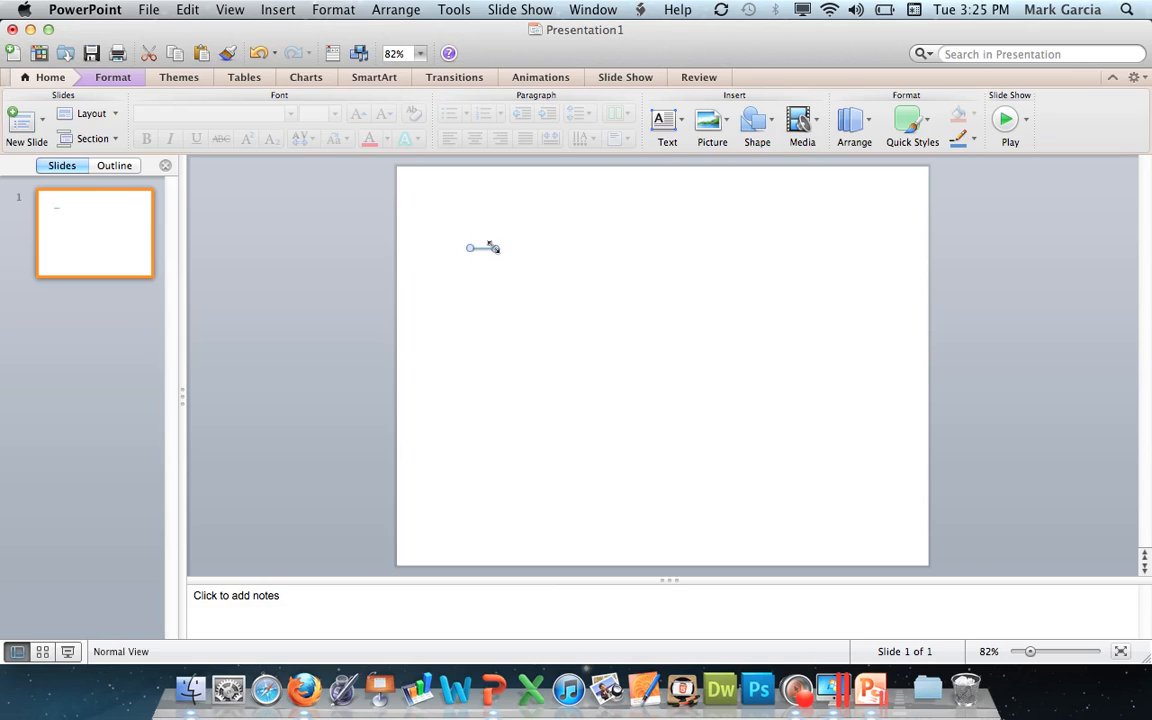
Delete the short horizontal line from the slide.
left_click(481, 249)
left_click(483, 247)
key("BackSpace")
Draw a perfectly horizontal straight line about 6.3 inches long across the upper part of the slide.
left_click(759, 121)
mouse_move(770, 152)
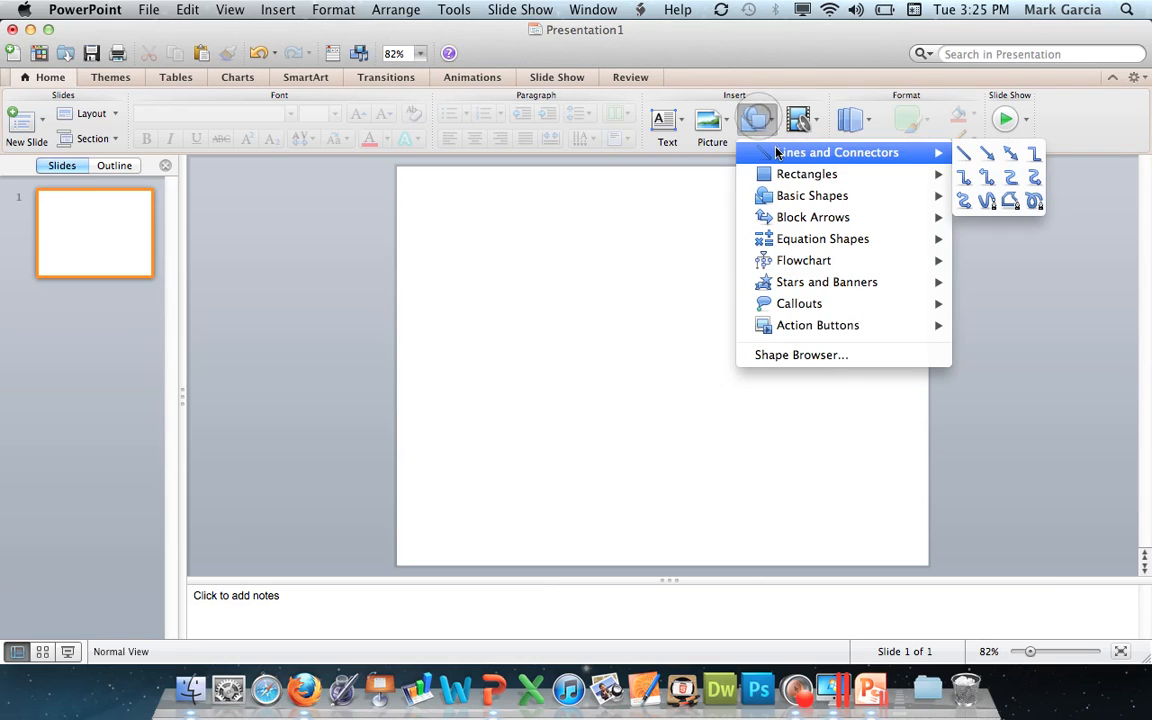
left_click(965, 155)
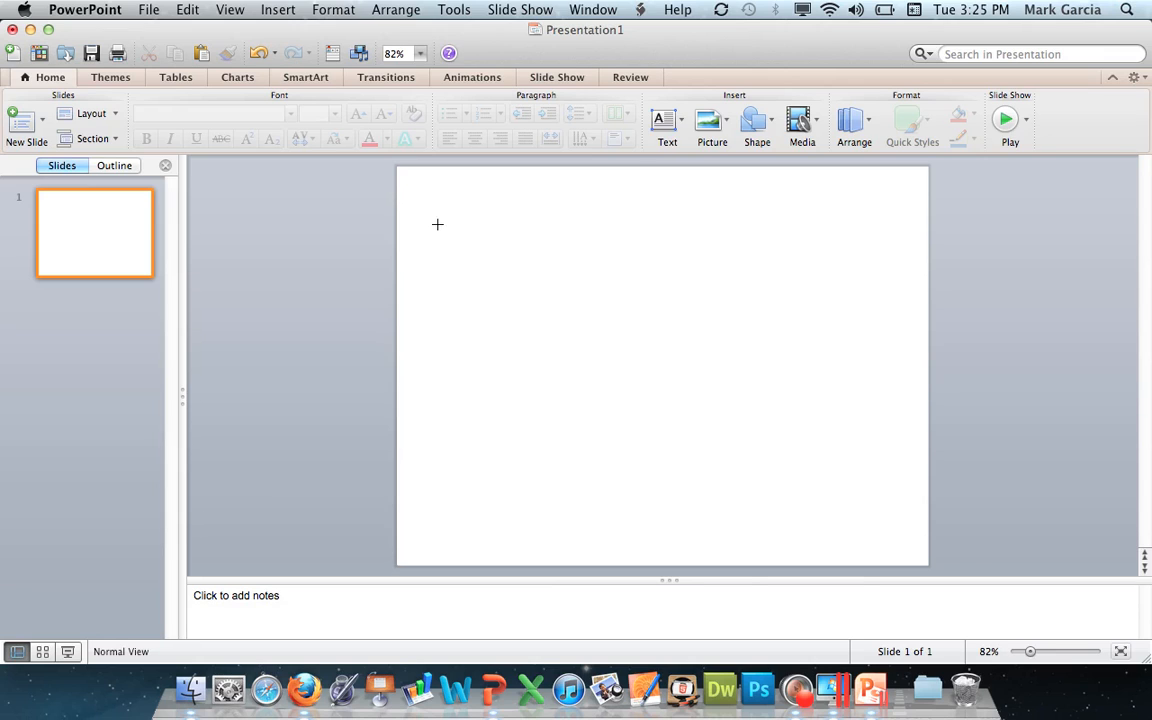
mouse_move(437, 224)
left_mouse_down()
mouse_move(766, 226)
mouse_move(770, 244)
mouse_move(770, 194)
left_mouse_up()
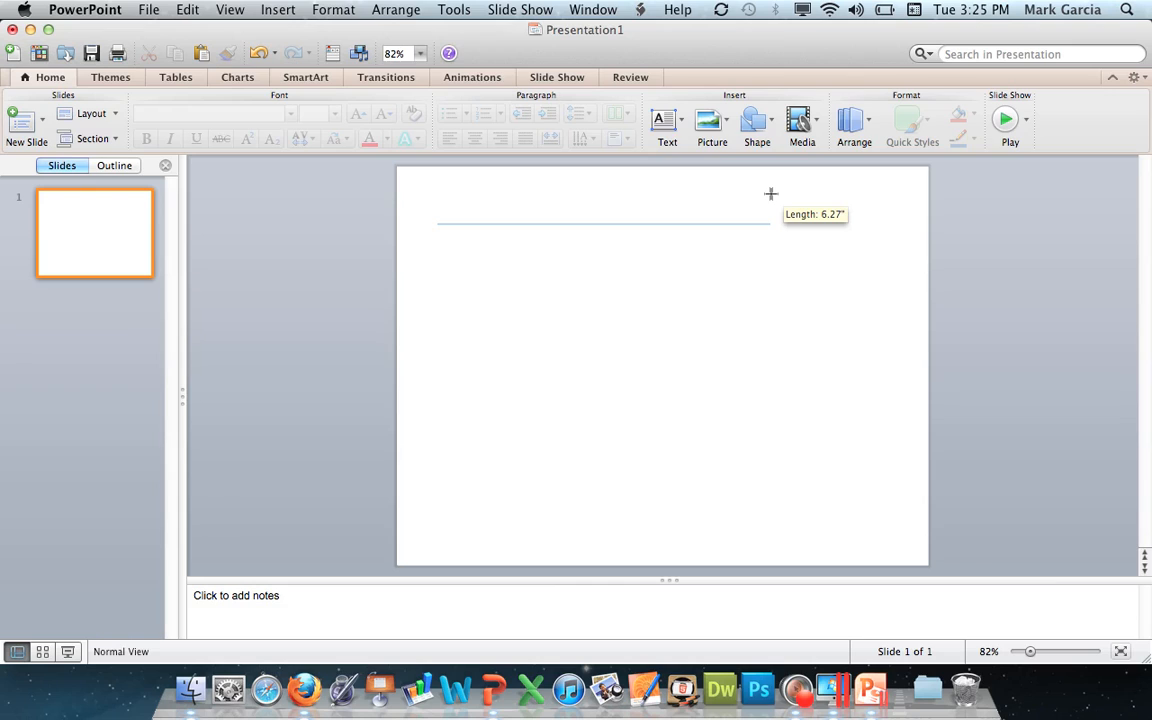
mouse_move(770, 193)
left_mouse_down()
mouse_move(769, 244)
mouse_move(766, 206)
mouse_move(768, 242)
mouse_move(769, 216)
mouse_move(777, 224)
left_mouse_up()
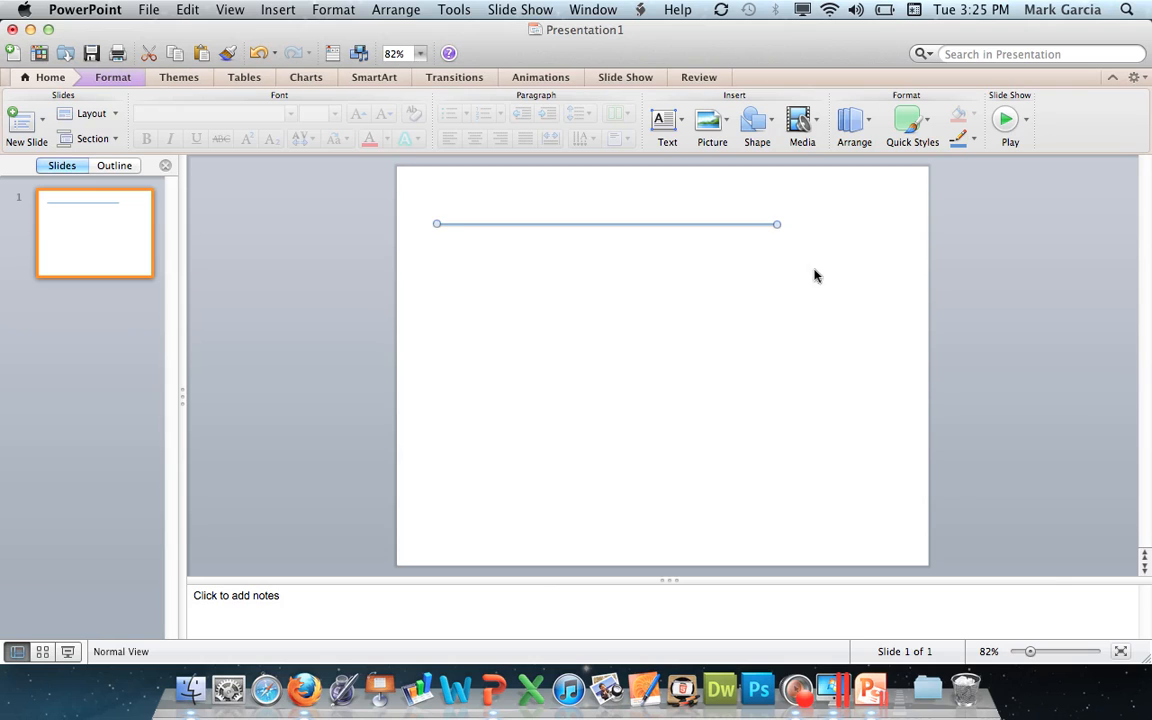
left_click(815, 270)
left_click(686, 221)
Draw a short, perfectly horizontal line below the left end of the long line.
left_click(753, 132)
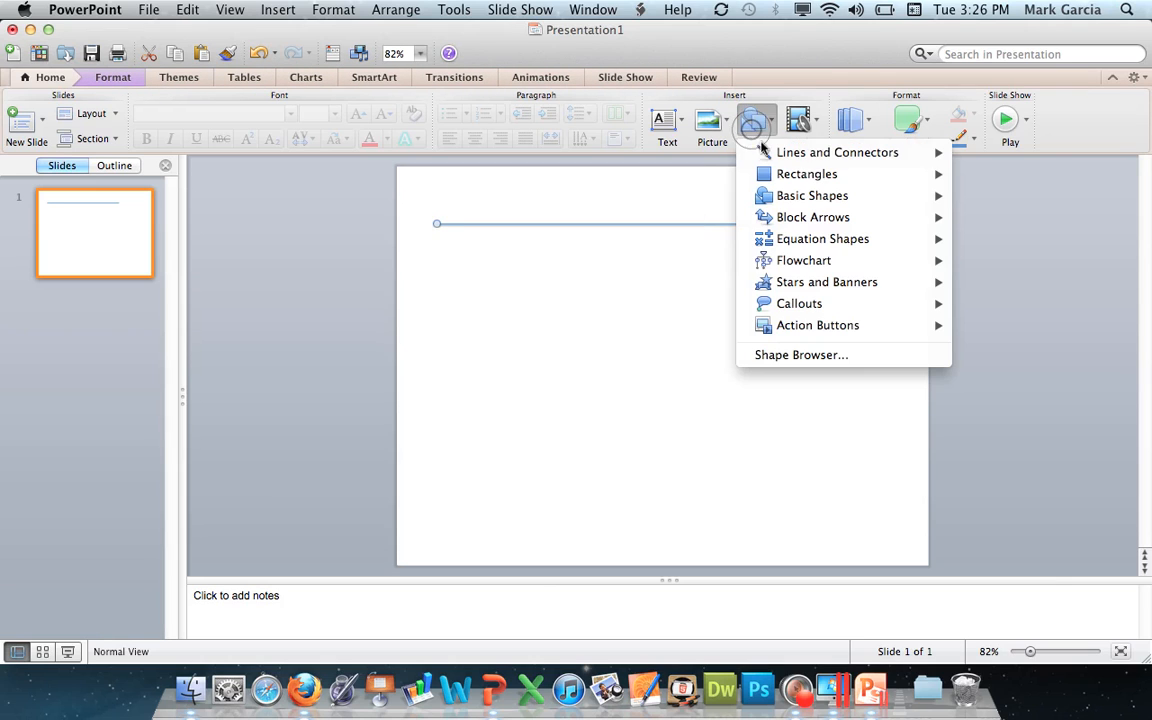
mouse_move(846, 154)
left_click(958, 152)
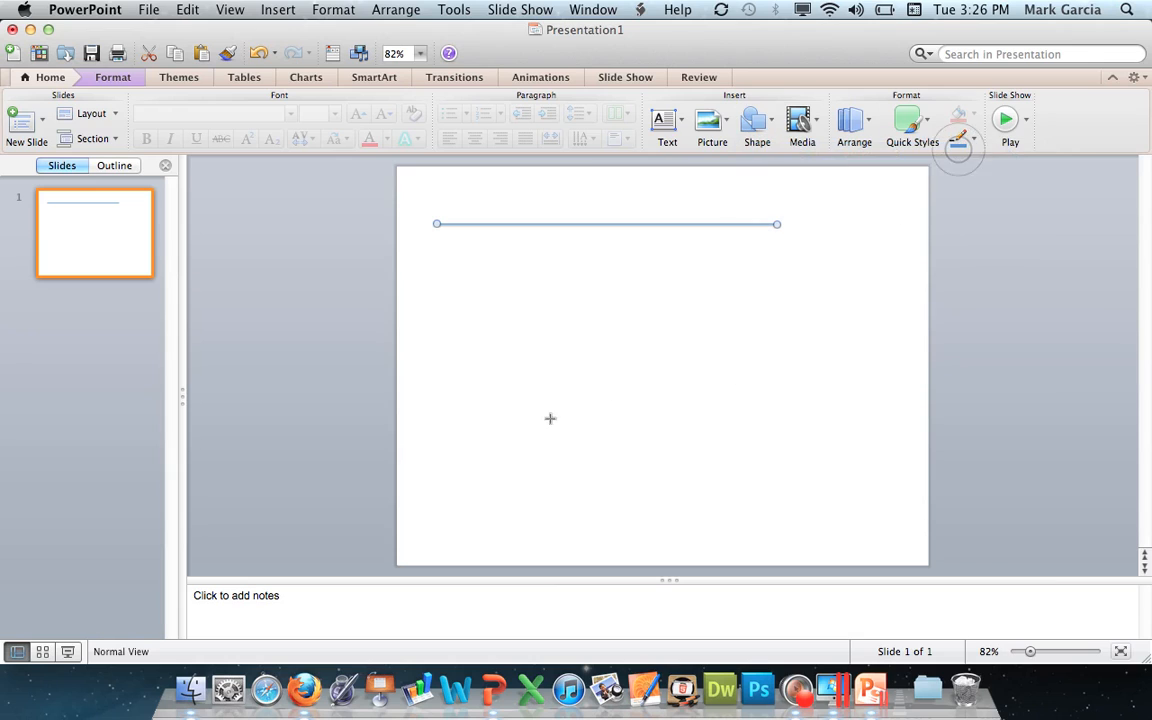
left_click_drag(451, 301, 492, 306)
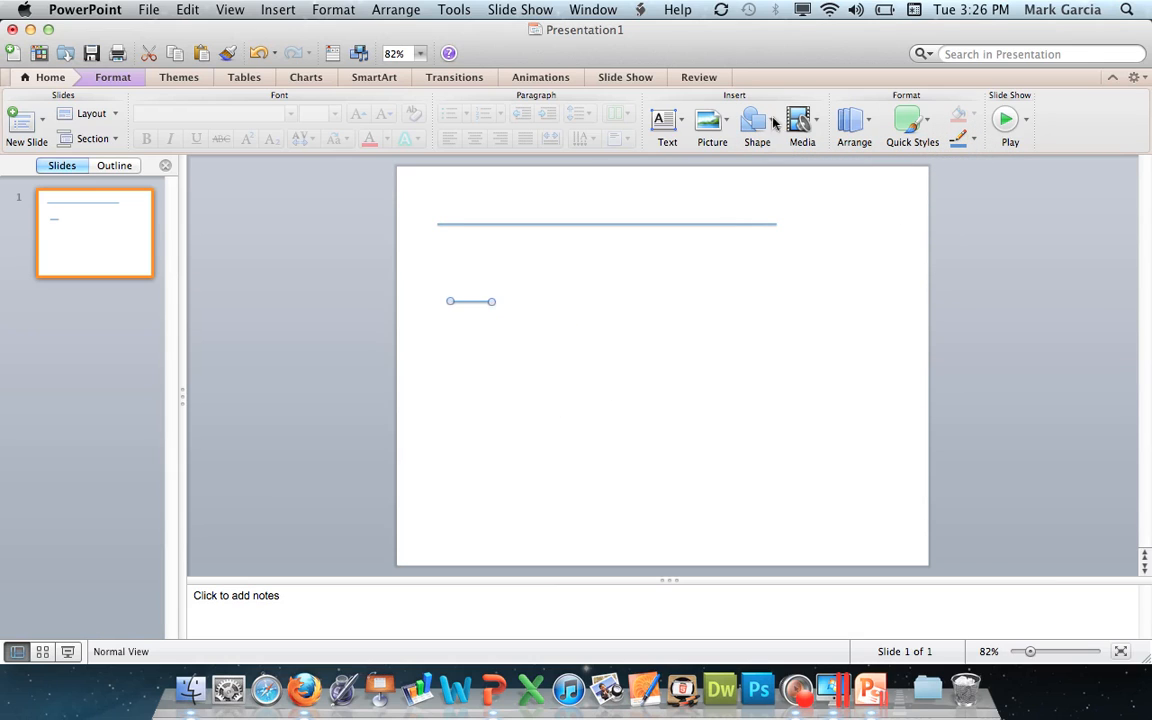
Draw a perfectly vertical line that runs up to meet the long horizontal line near its middle.
left_click(753, 120)
mouse_move(790, 157)
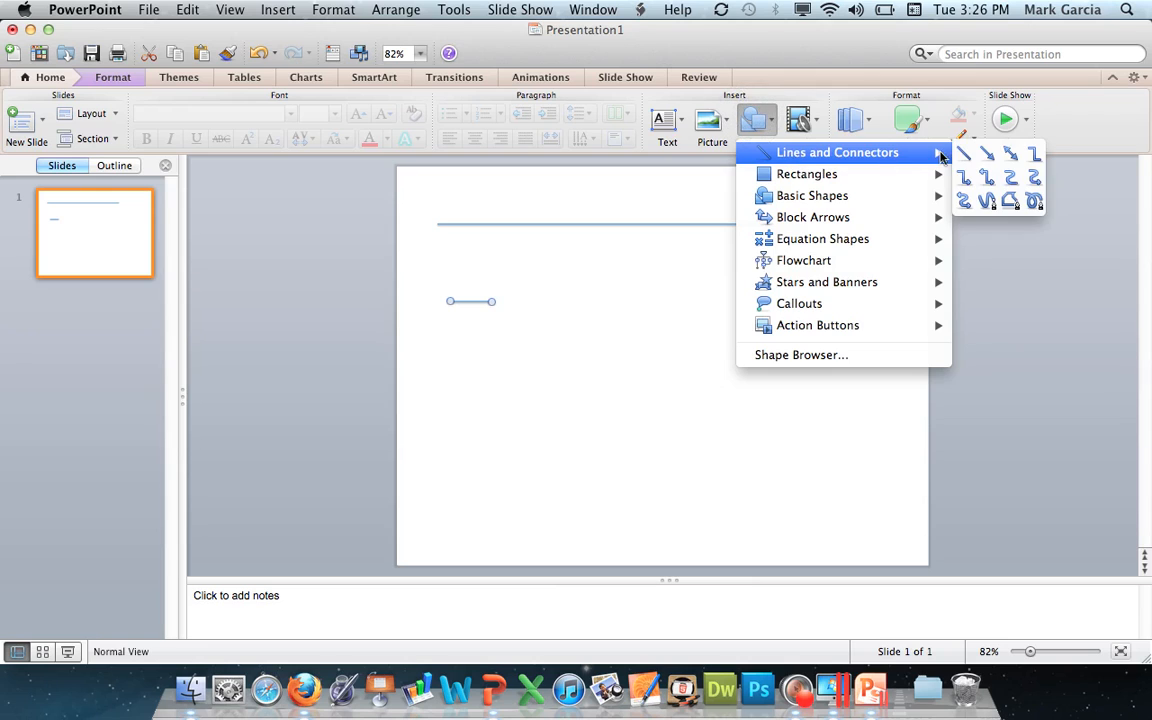
left_click(868, 138)
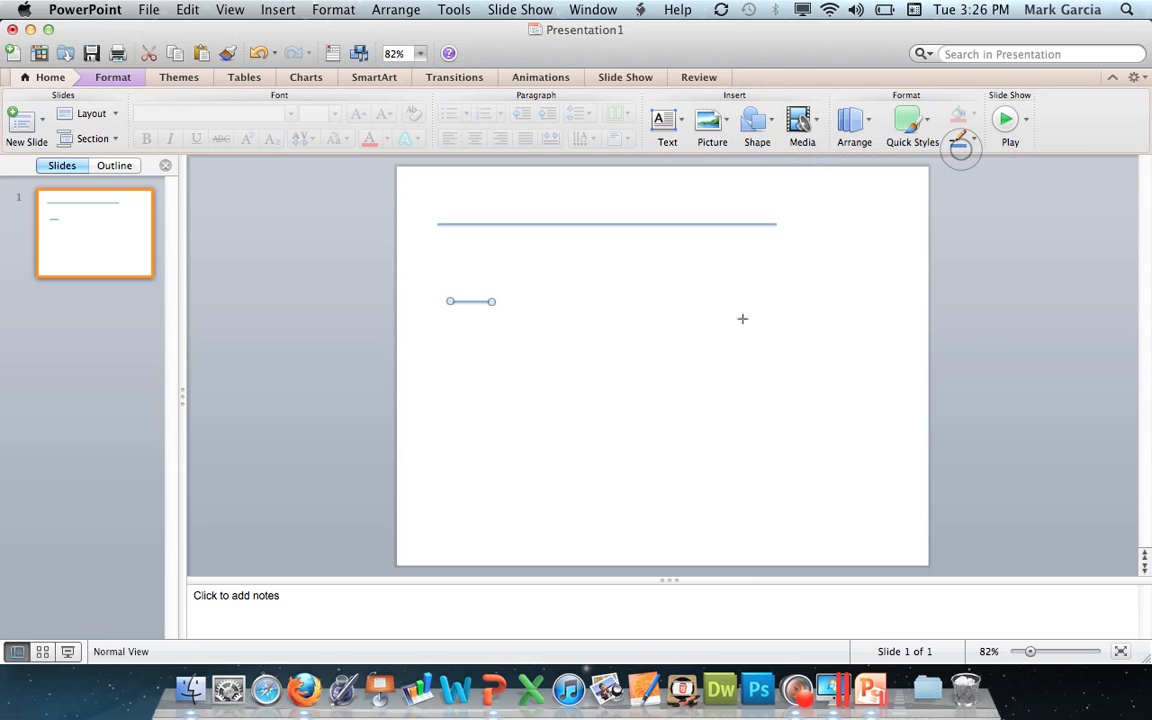
left_click_drag(611, 300, 606, 227)
left_click(625, 291)
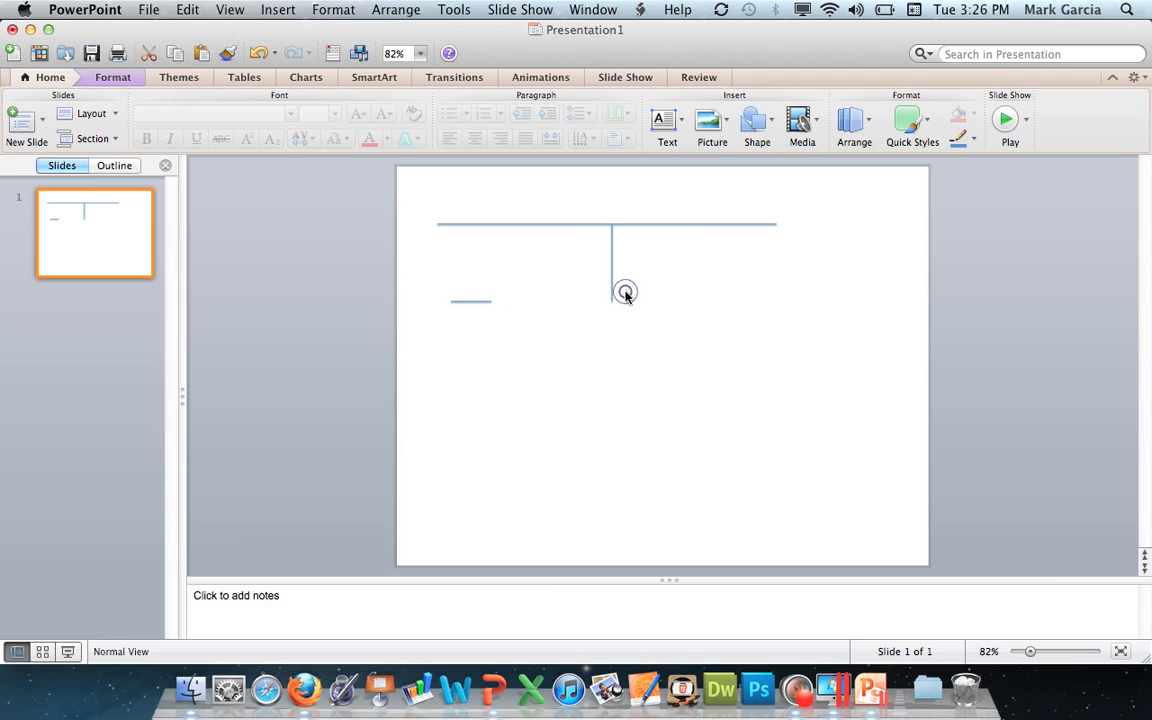
Delete the short line, the long horizontal line and the vertical line to clear the slide.
left_click(481, 301)
key("BackSpace")
left_click(651, 224)
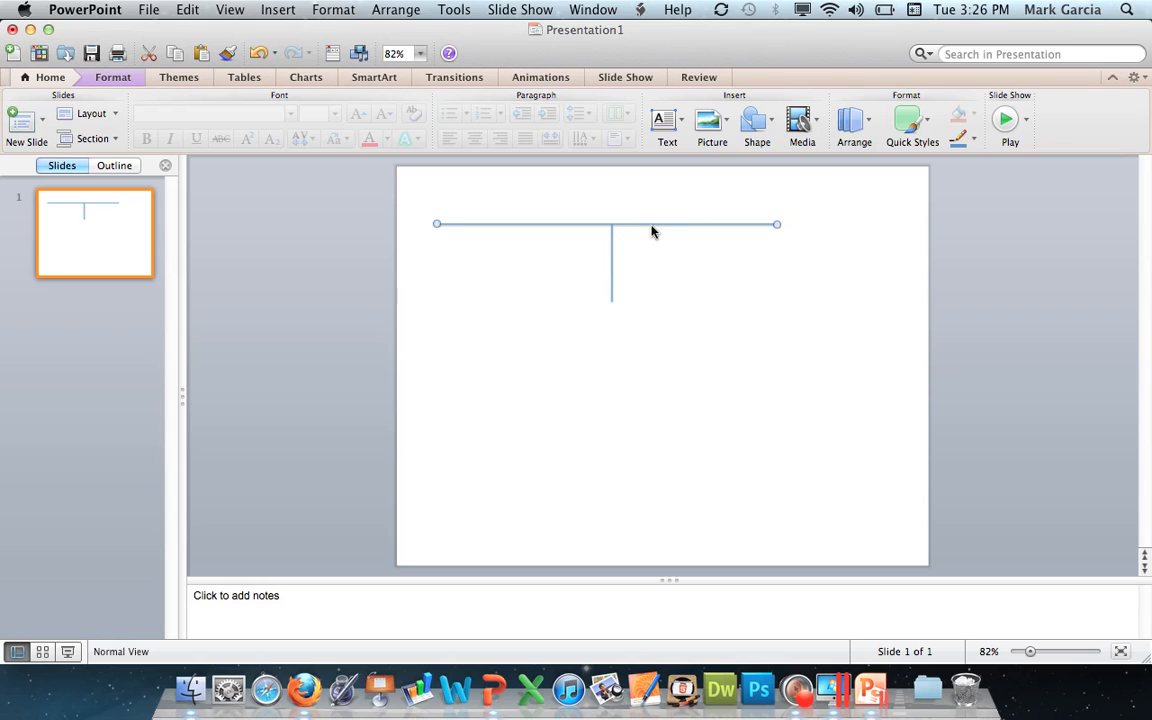
key("BackSpace")
left_click(611, 250)
key("BackSpace")
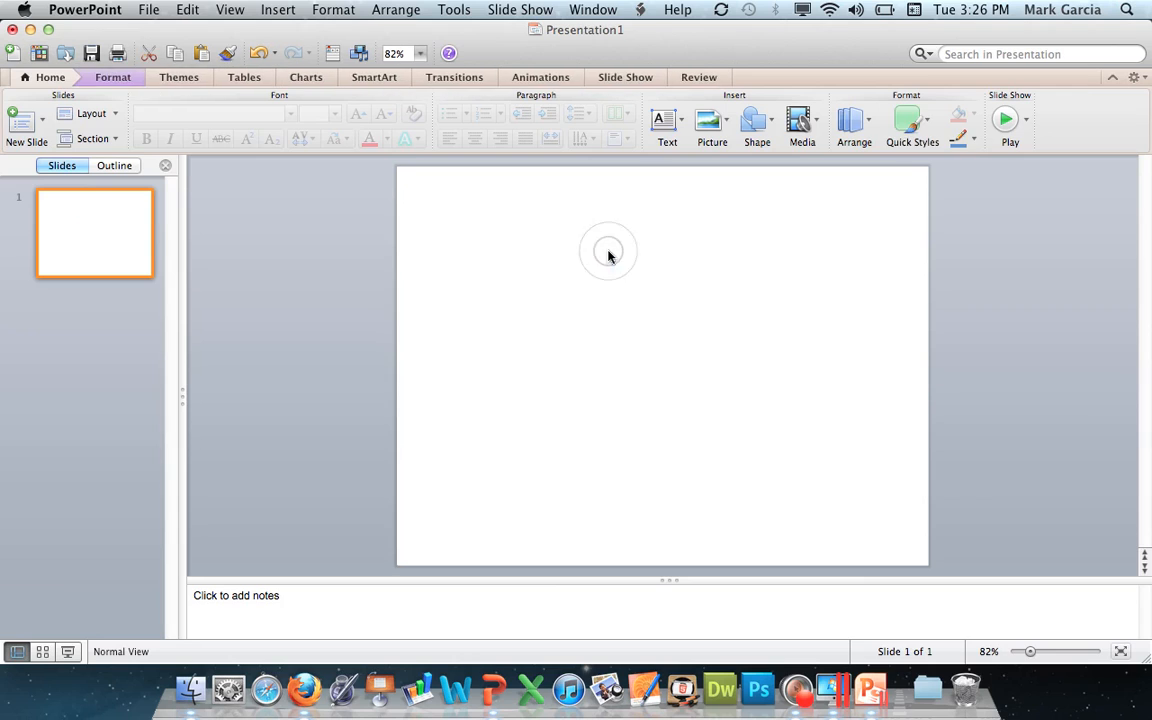
Draw a perfect square with the rectangle shape in the slide's upper left area, and delete it.
left_click(755, 122)
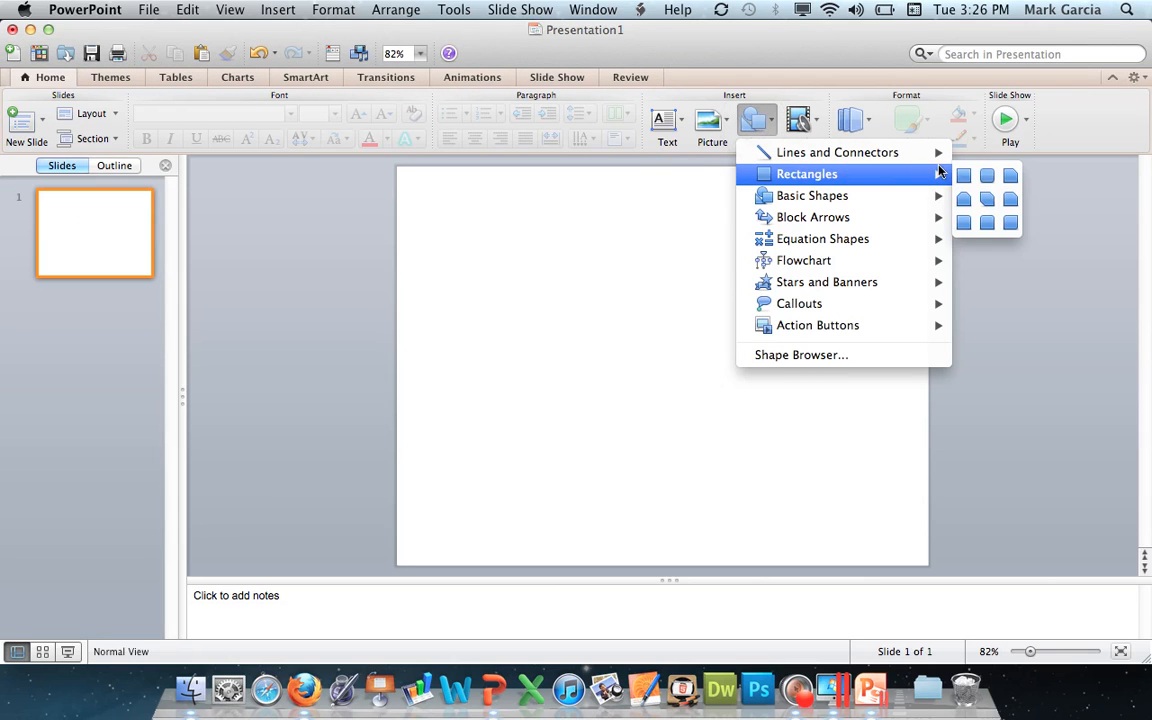
left_click(963, 175)
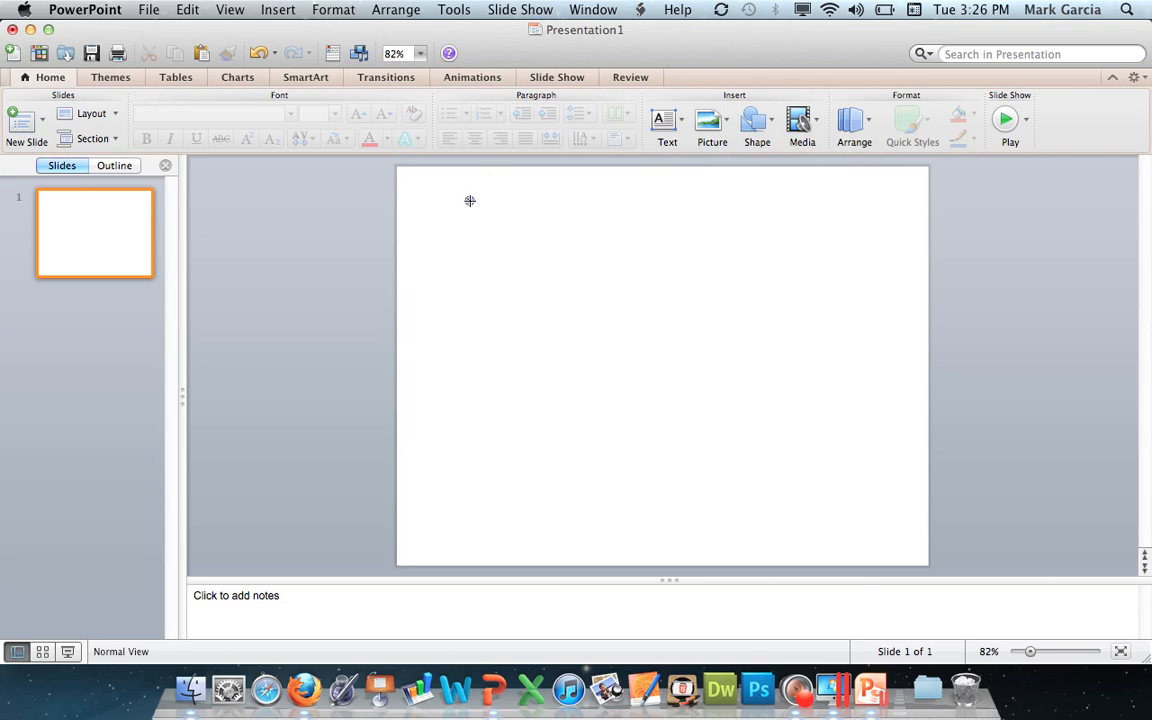
mouse_move(470, 201)
left_mouse_down()
mouse_move(599, 330)
mouse_move(592, 302)
mouse_move(587, 319)
left_mouse_up()
left_click(650, 310)
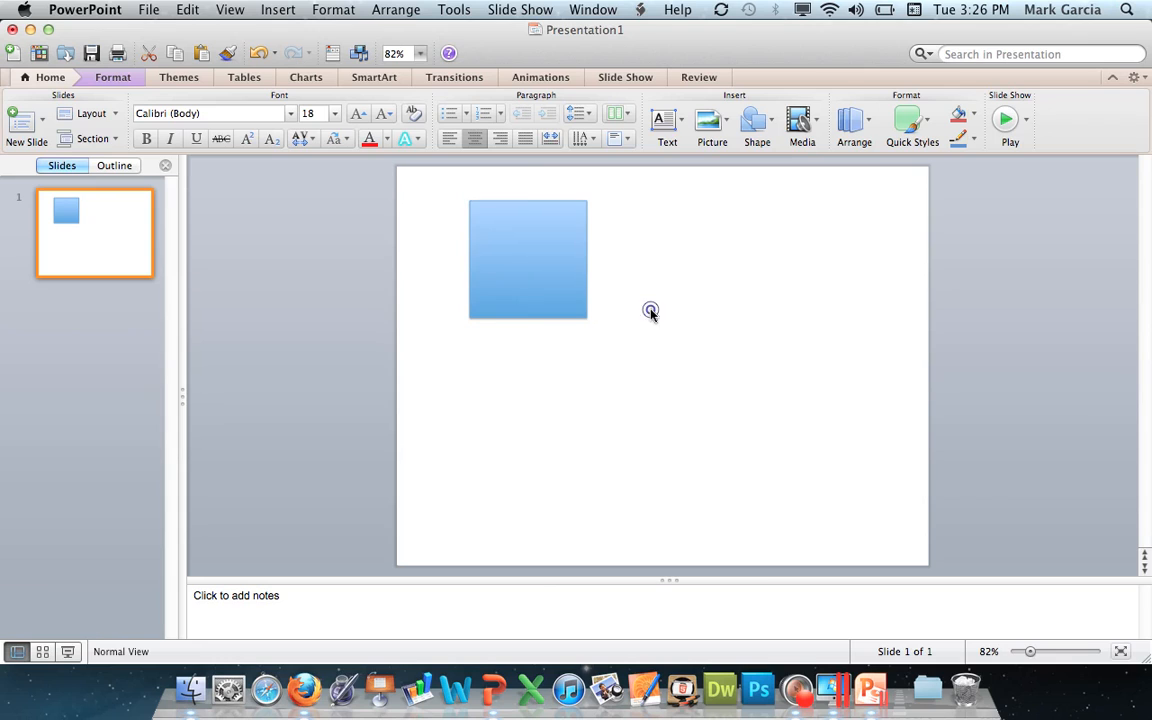
left_click(572, 292)
key("Delete")
Draw a small perfect square with the rectangle shape near the slide's upper left corner.
left_click(754, 121)
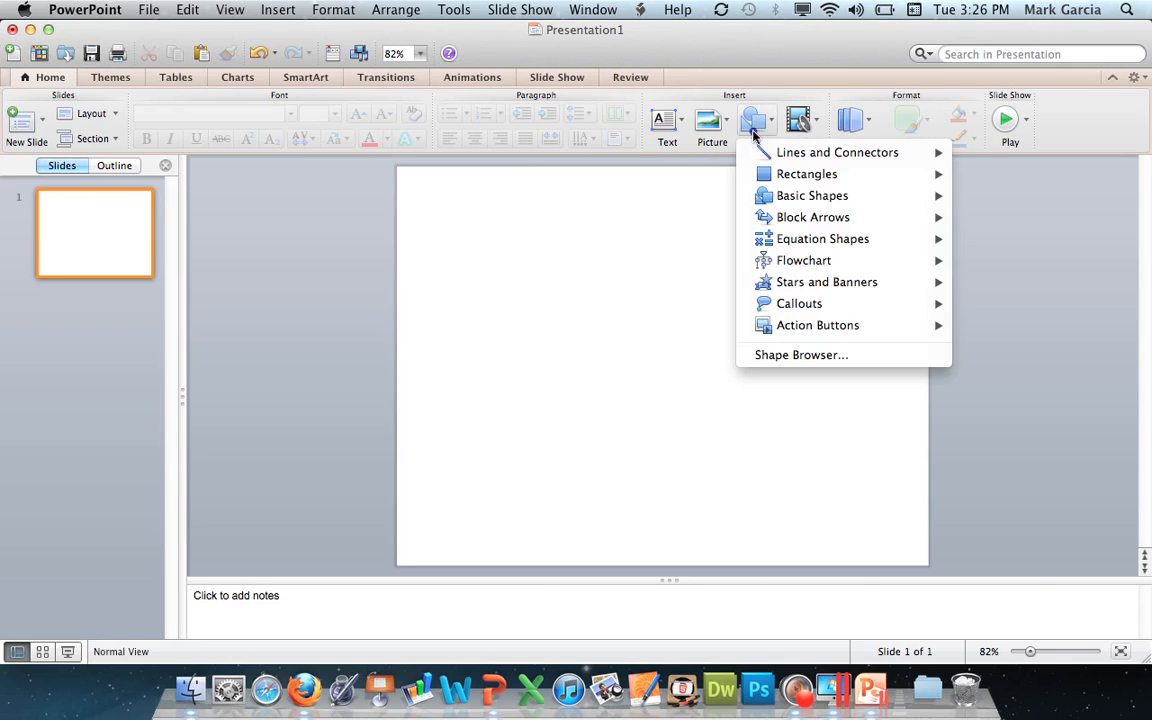
mouse_move(817, 197)
mouse_move(812, 174)
left_click(965, 183)
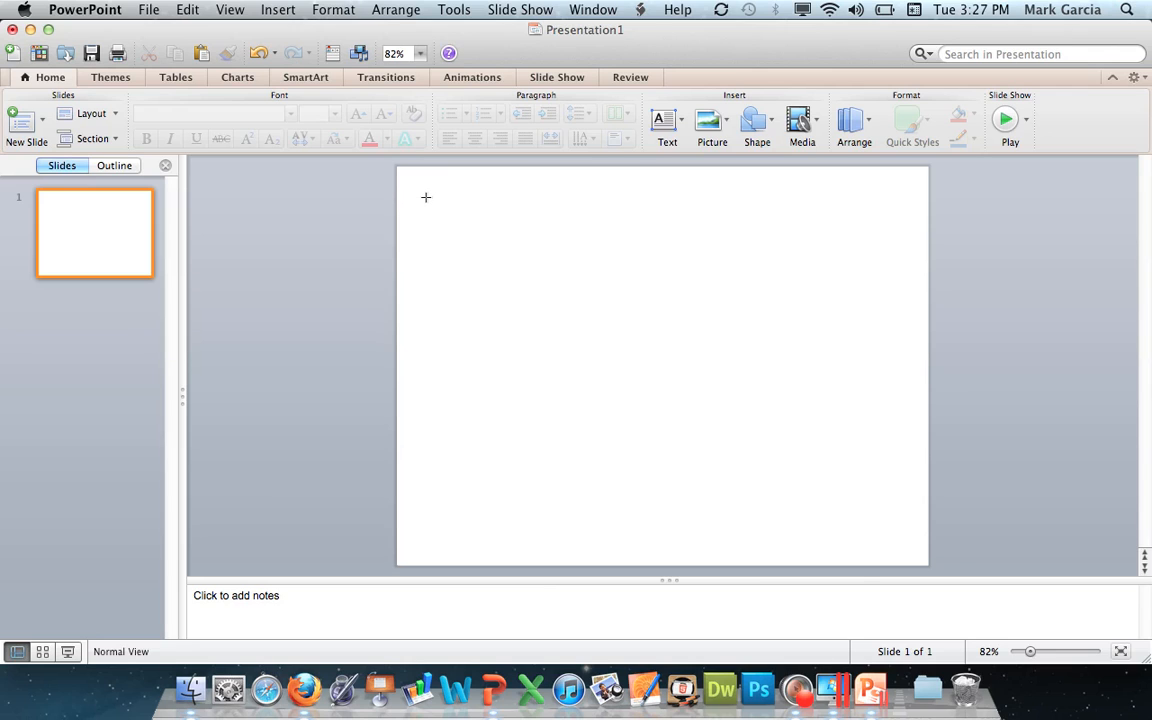
left_click_drag(425, 197, 509, 277)
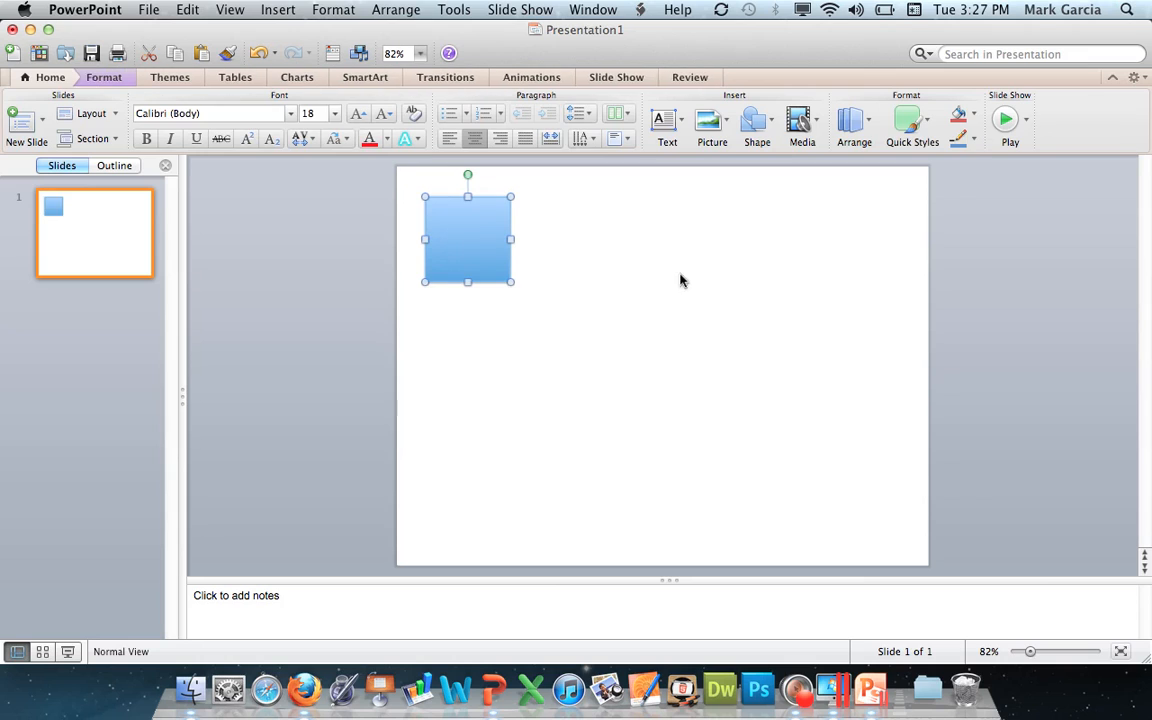
Draw a perfect circle with the oval shape to the right of the square, slightly larger than it.
left_click(768, 121)
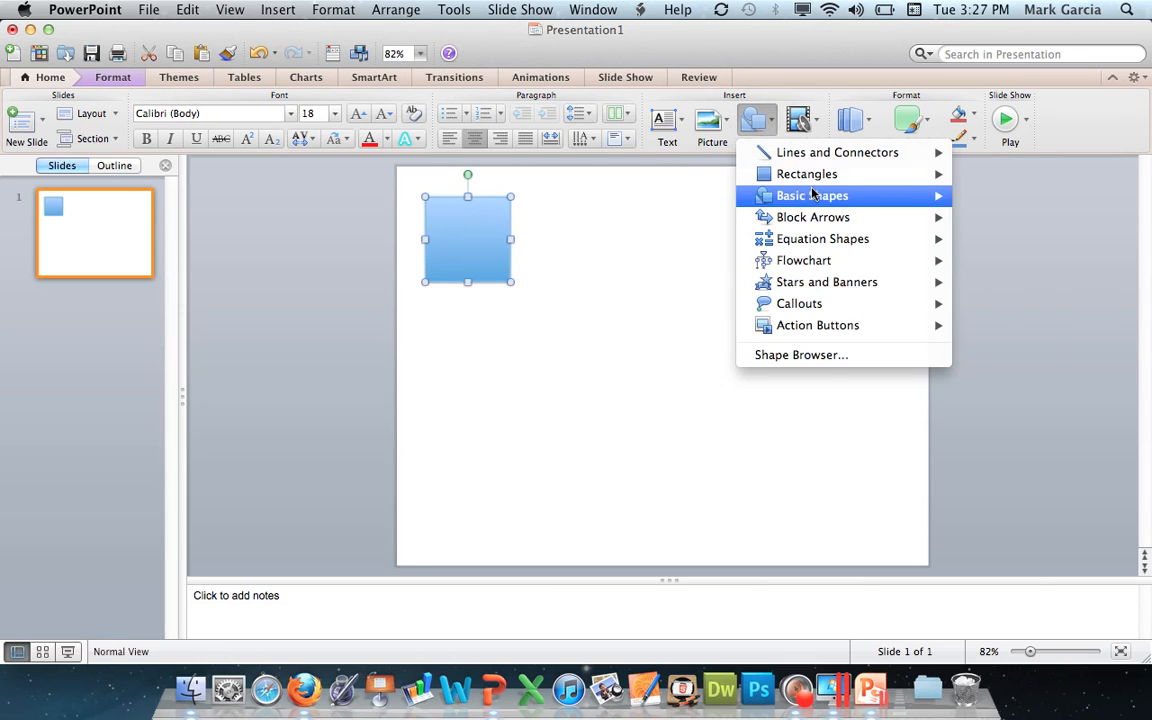
mouse_move(812, 195)
left_click(959, 197)
left_click_drag(566, 208, 675, 311)
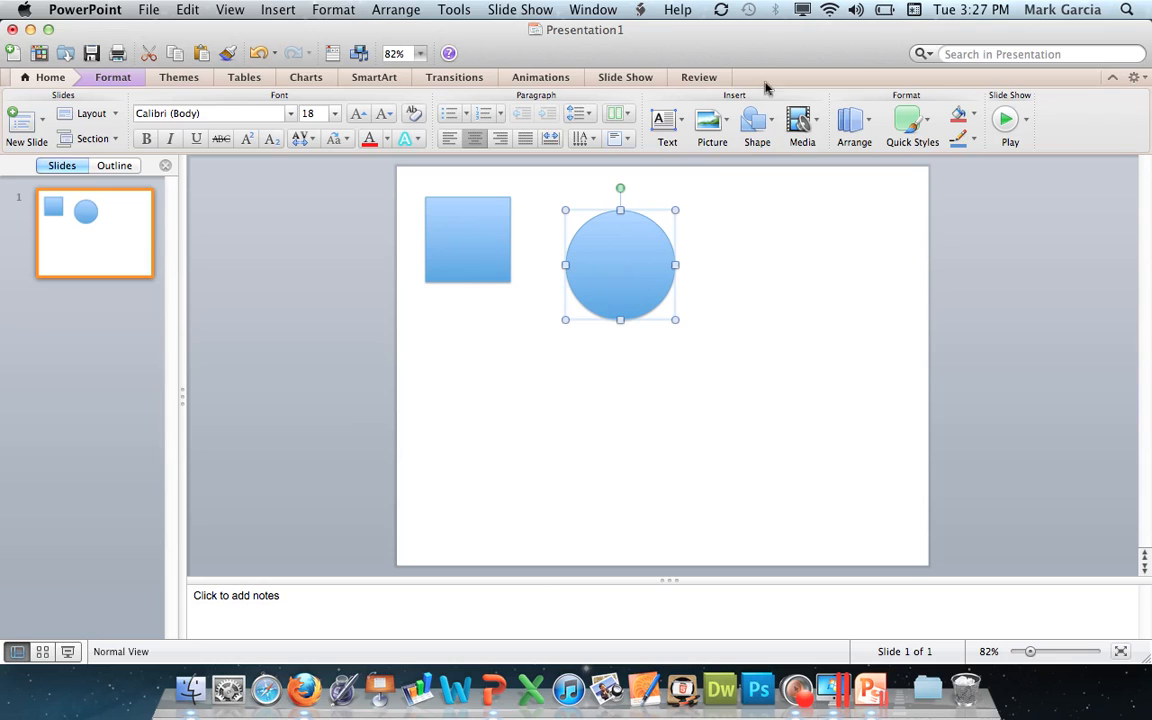
Draw a regularly proportioned isosceles triangle shape below the square and circle, and deselect it.
left_click(757, 120)
mouse_move(890, 195)
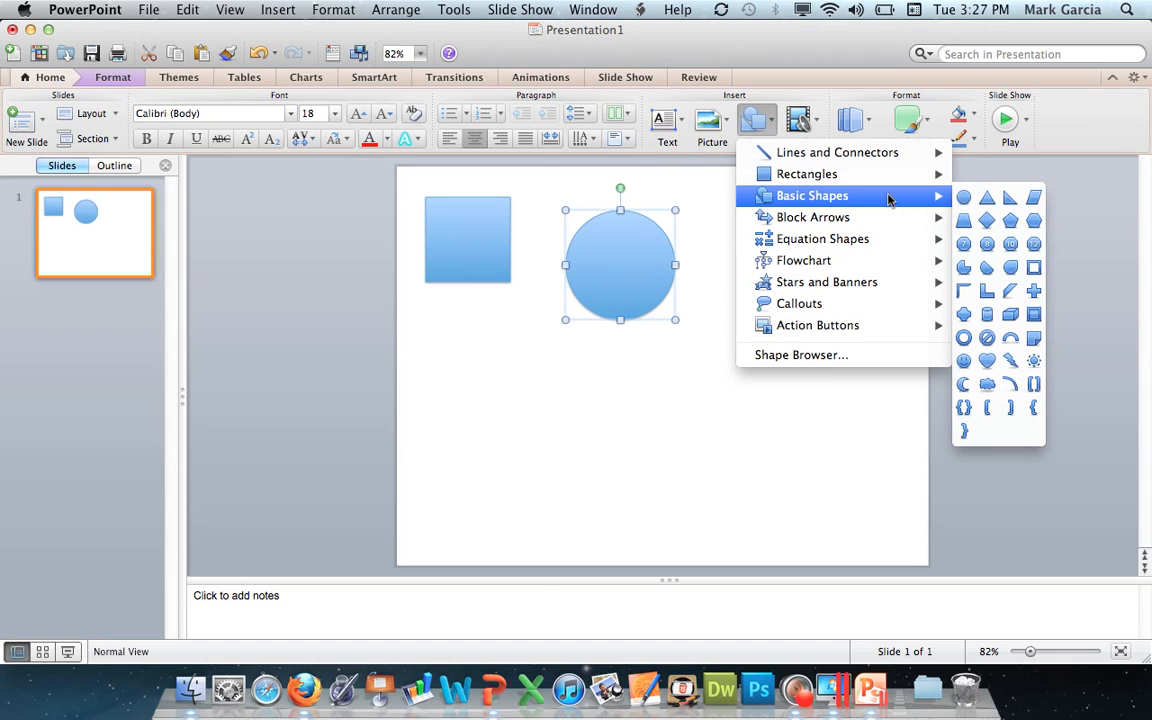
left_click(985, 193)
left_click_drag(495, 370, 641, 474)
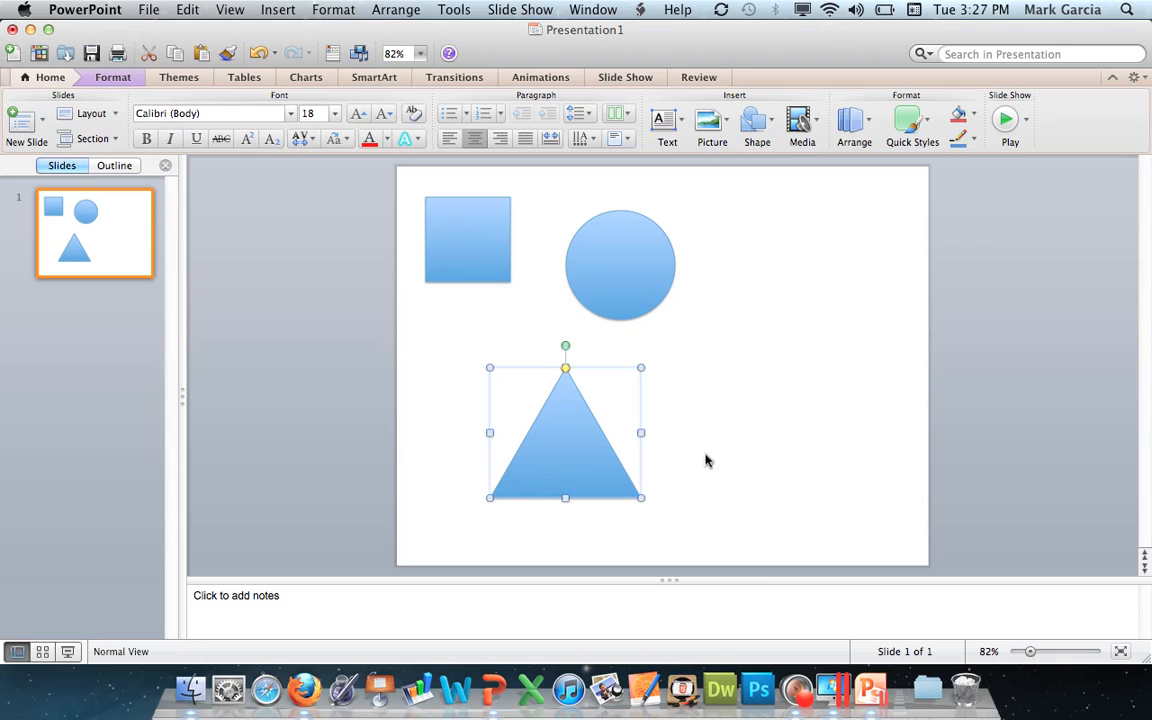
left_click(722, 443)
left_click(596, 463)
left_click(630, 263)
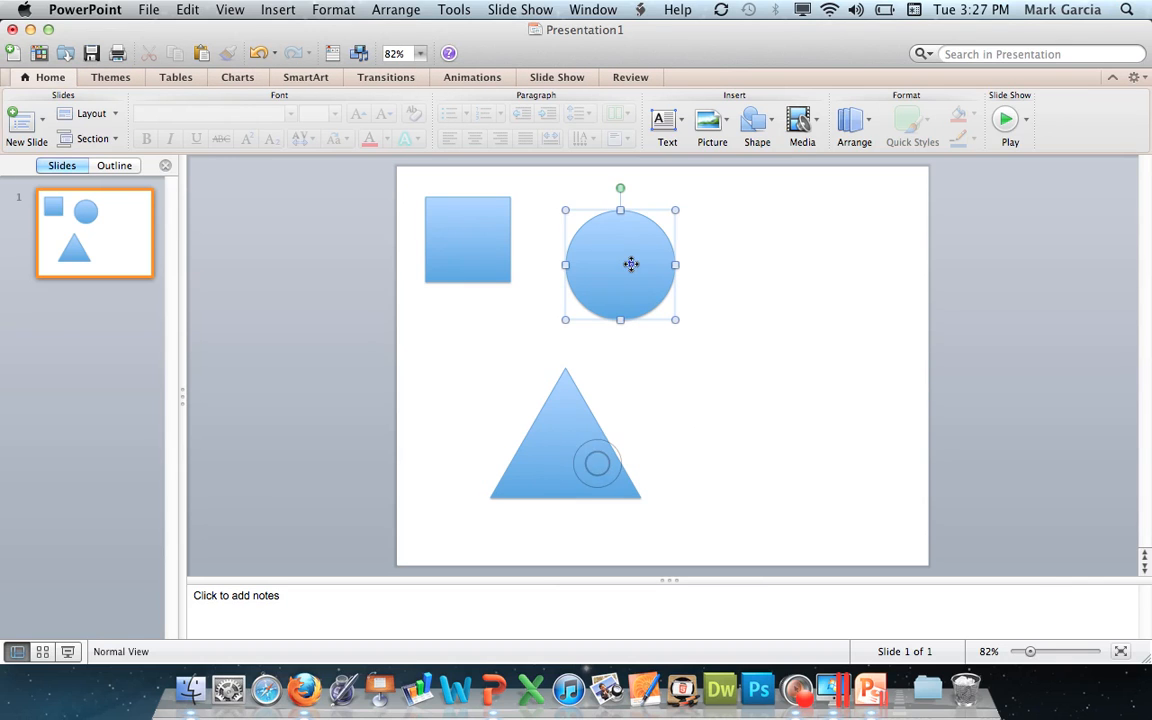
left_click(465, 255)
Draw a long, perfectly vertical straight line down the right side of the slide.
left_click(755, 120)
mouse_move(811, 152)
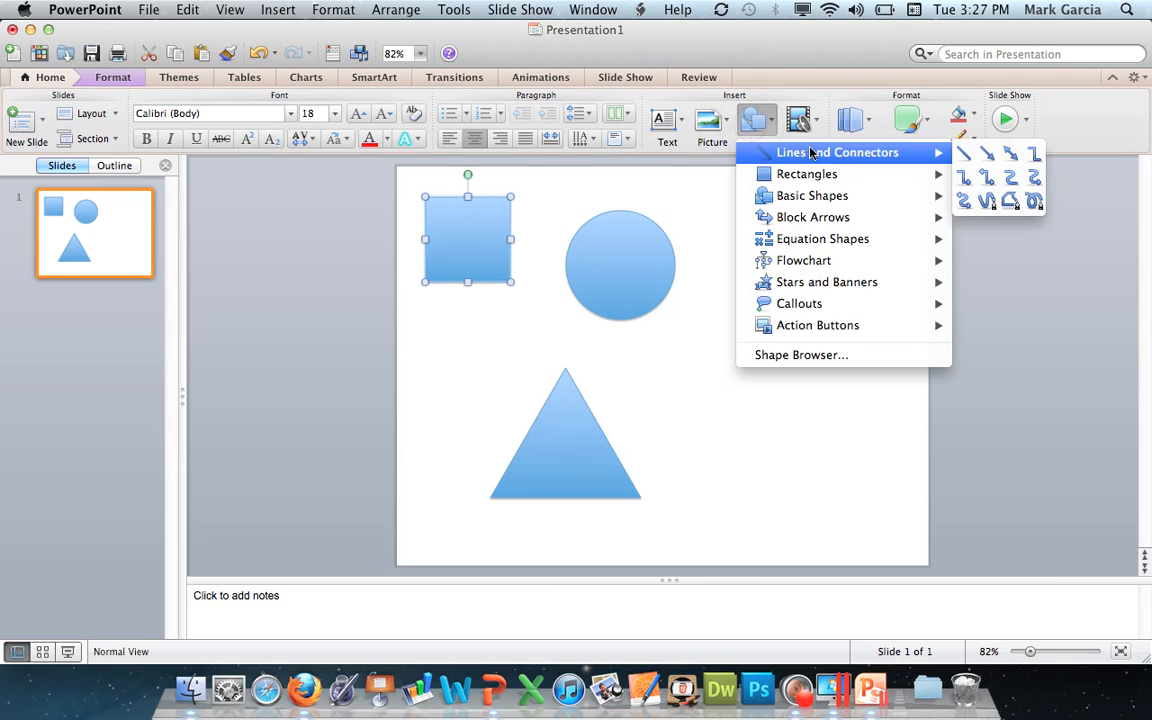
left_click(963, 153)
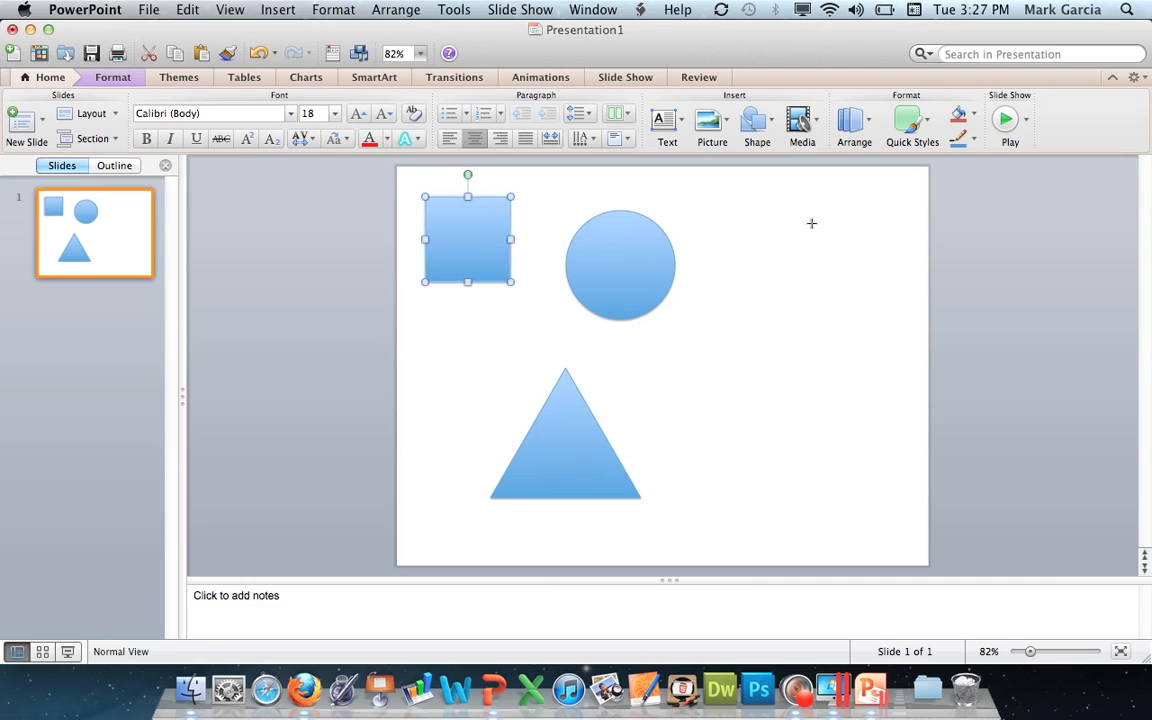
left_click_drag(811, 223, 818, 487)
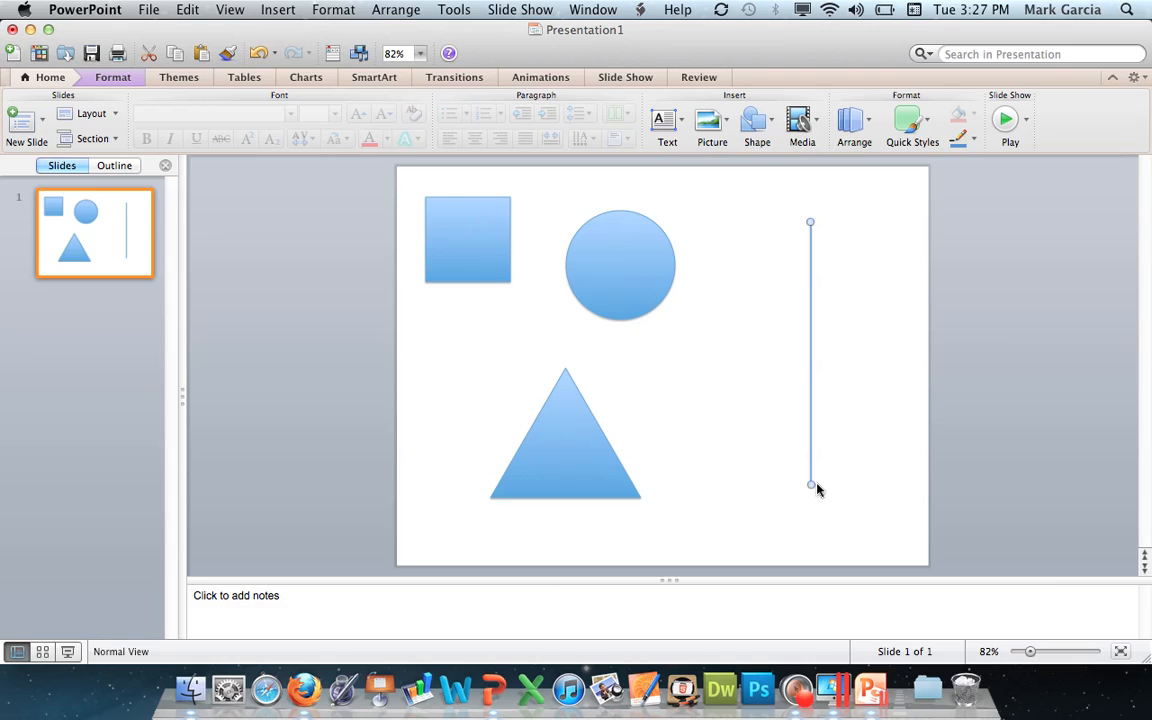